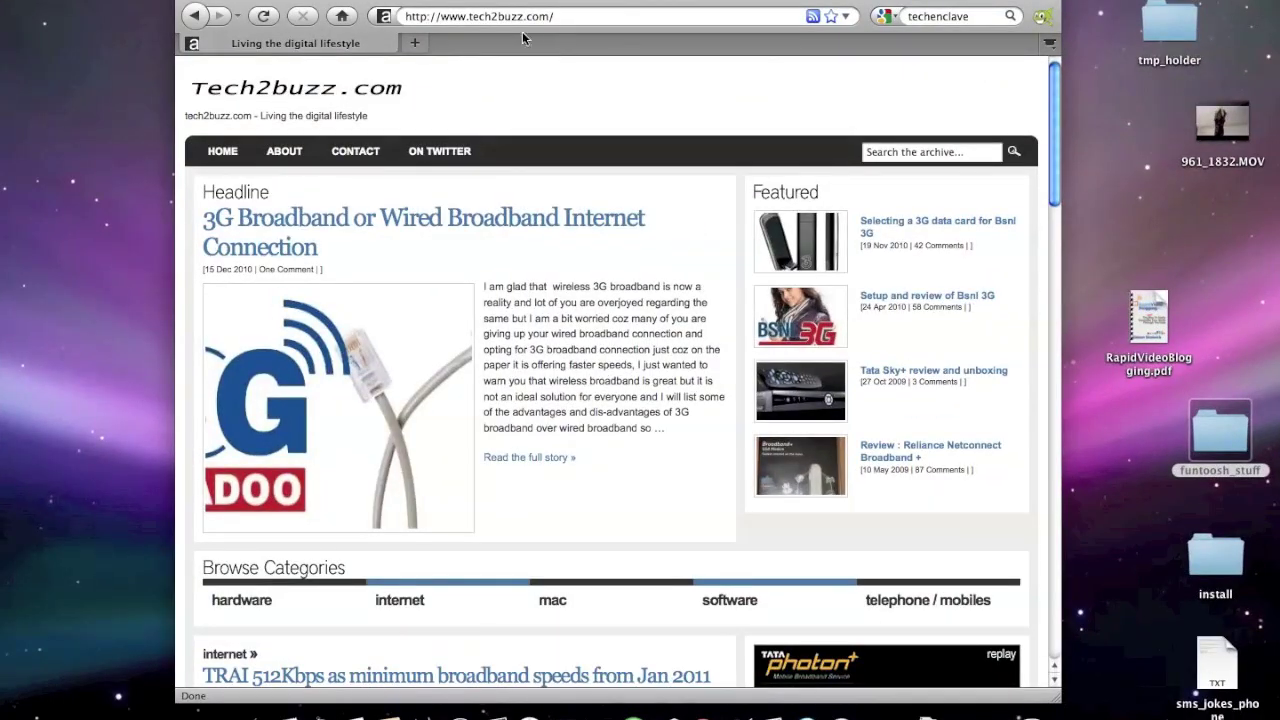
Step: Append wp-admin to the blog's address to load the Tech2buzz WordPress login page
{"action": "left_click", "coordinate": [585, 14]}
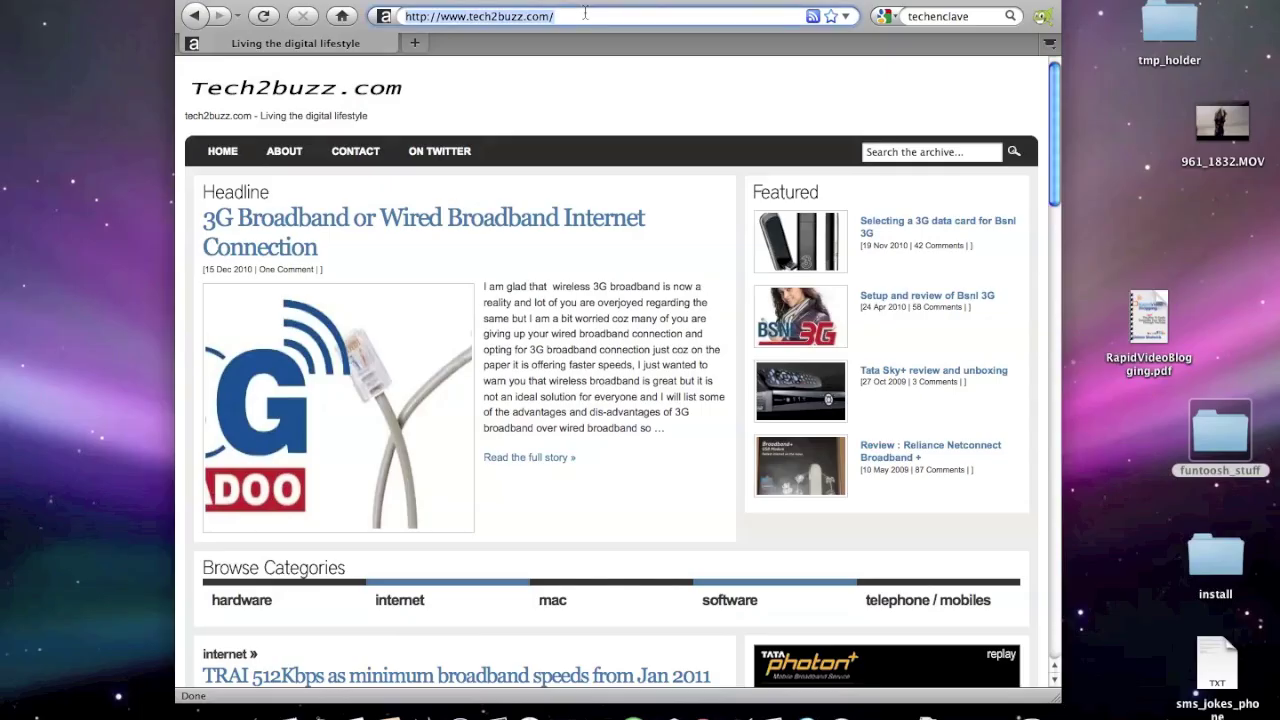
{"action": "left_click", "coordinate": [585, 14]}
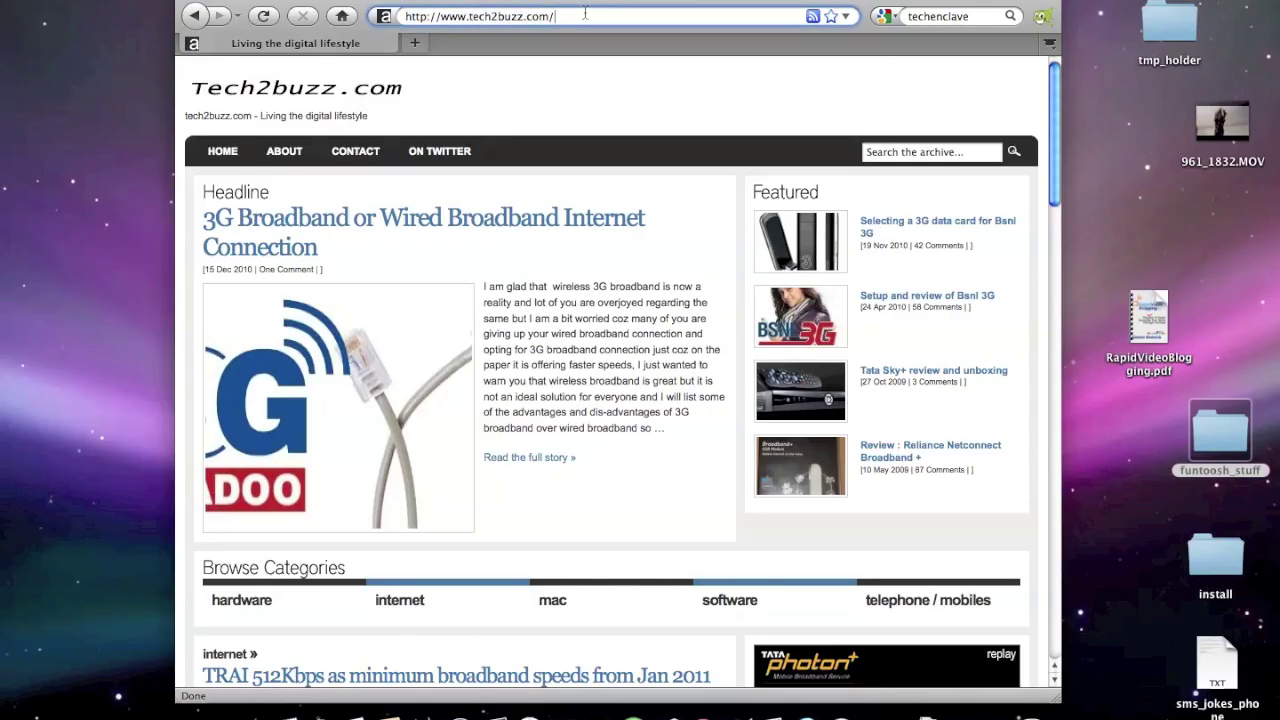
{"action": "type", "text": "wp-admin"}
{"action": "key", "text": "Return"}
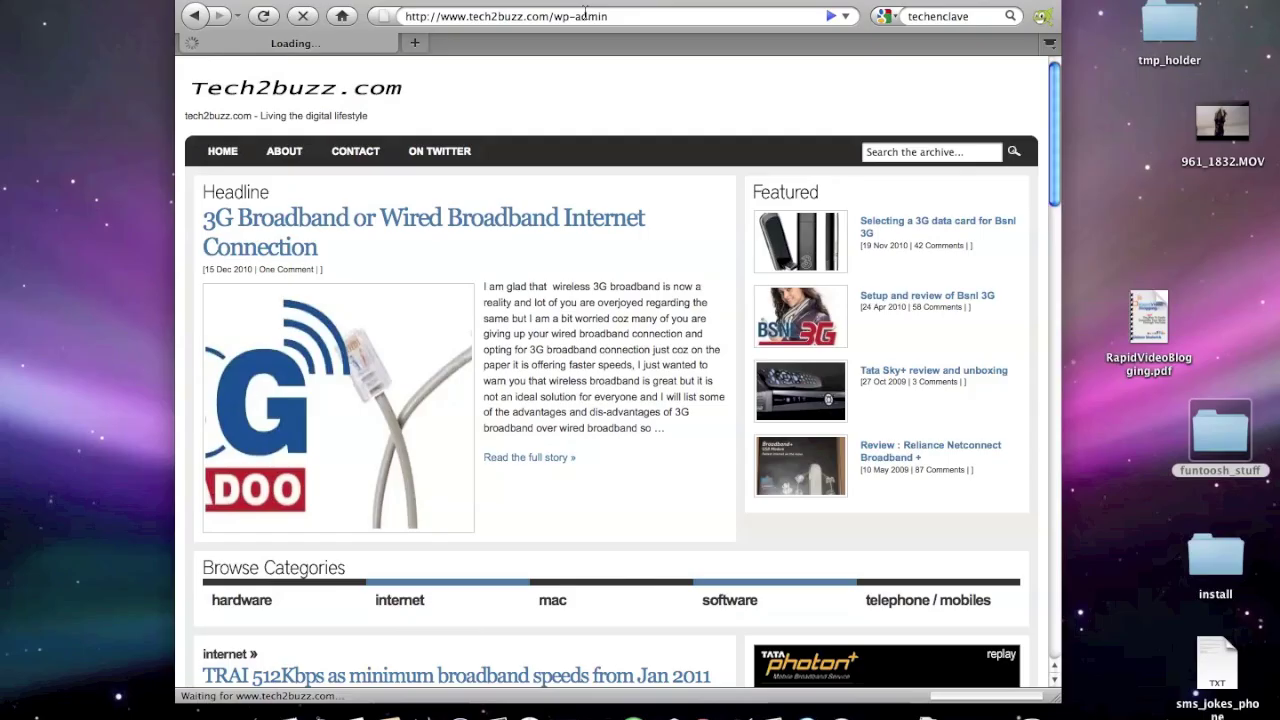
{"action": "left_click", "coordinate": [629, 18]}
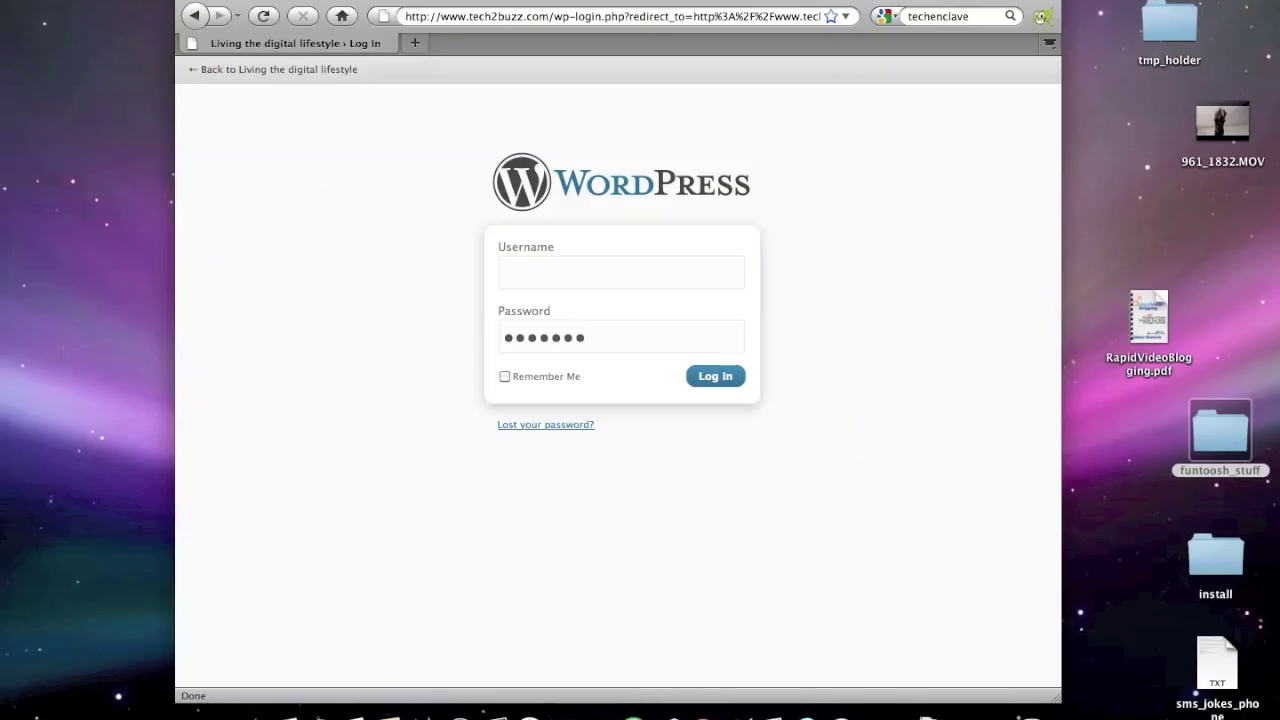
Step: Open Firefox Preferences and move from the General section to the Security section
{"action": "left_click", "coordinate": [85, 2]}
{"action": "left_click", "coordinate": [90, 20]}
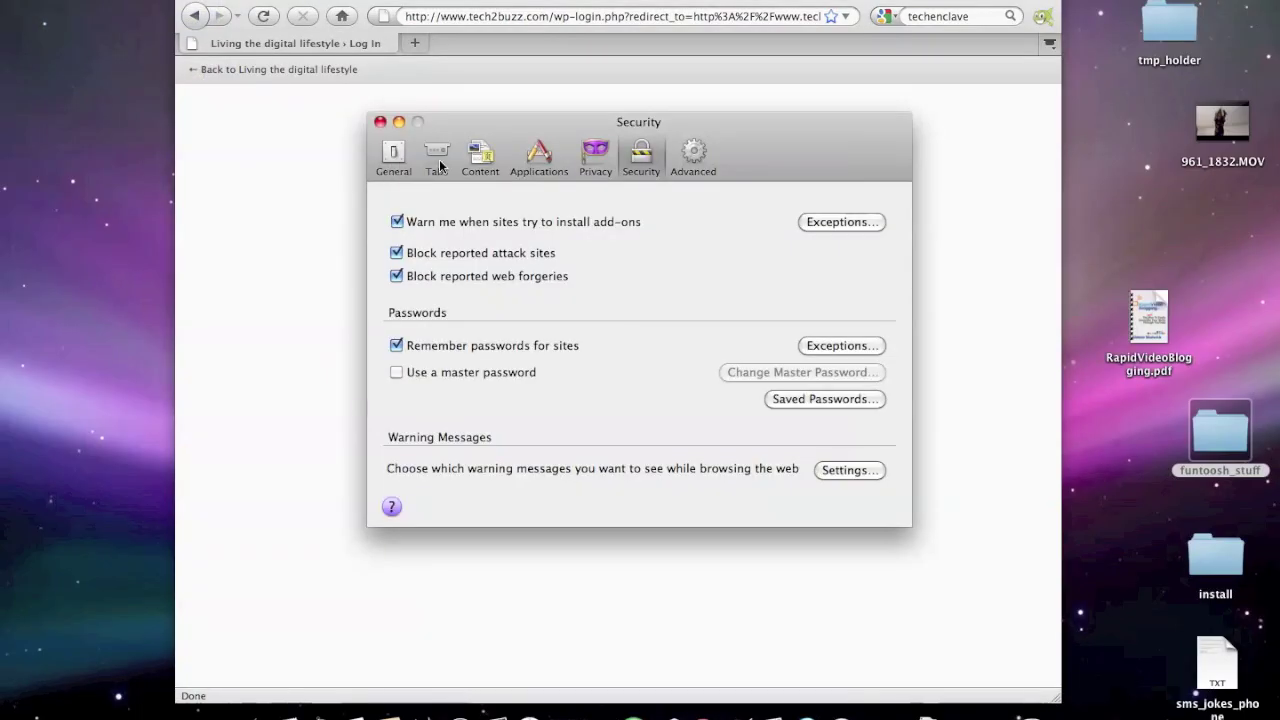
{"action": "left_click", "coordinate": [400, 160]}
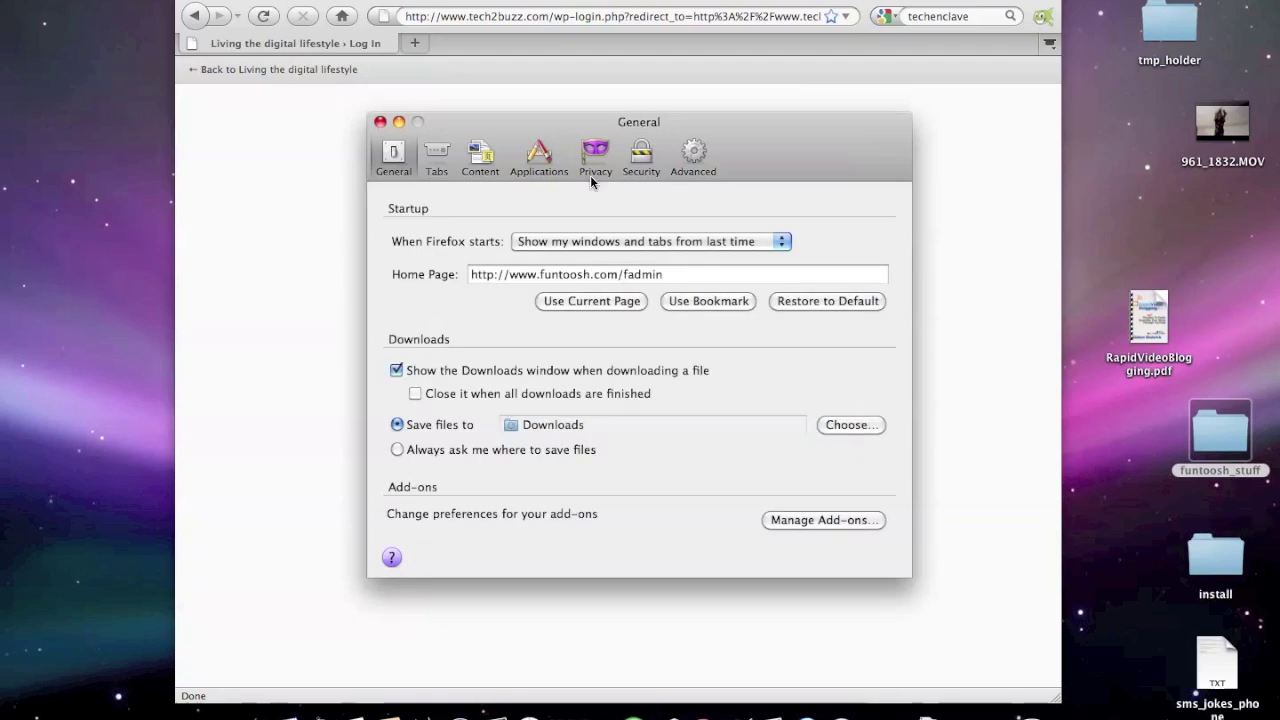
{"action": "left_click", "coordinate": [645, 173]}
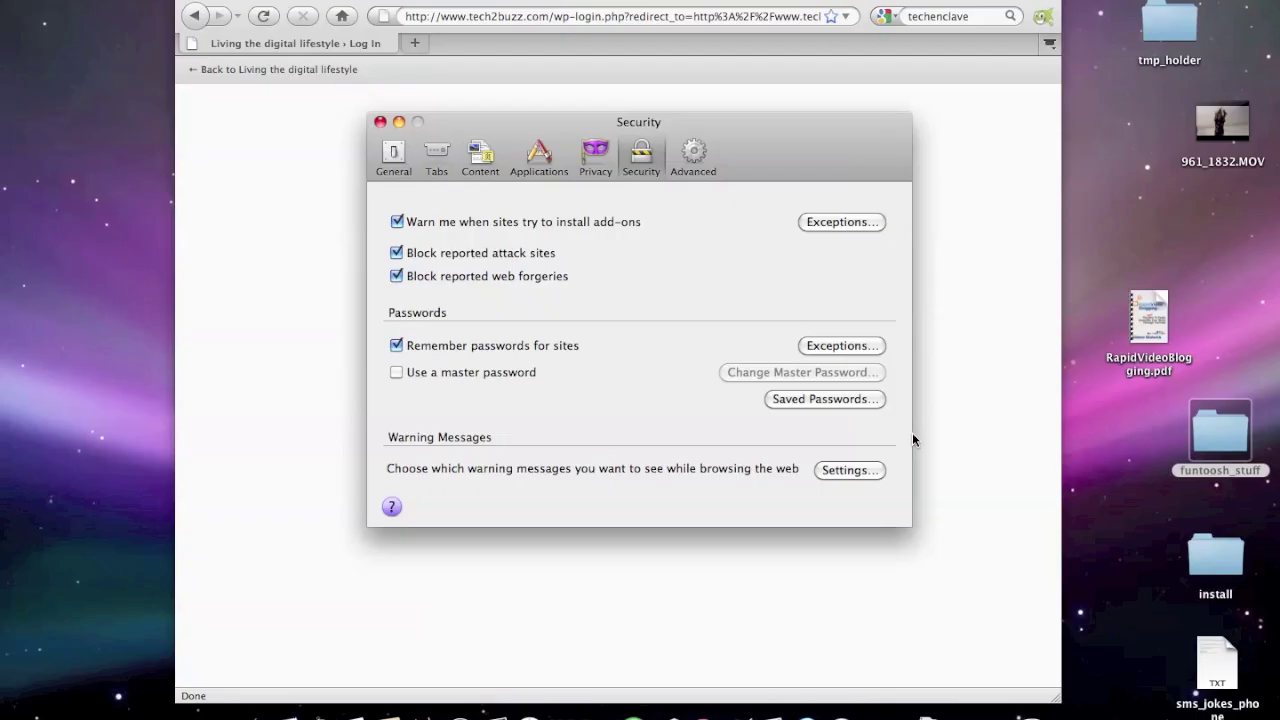
{"action": "left_click", "coordinate": [816, 397]}
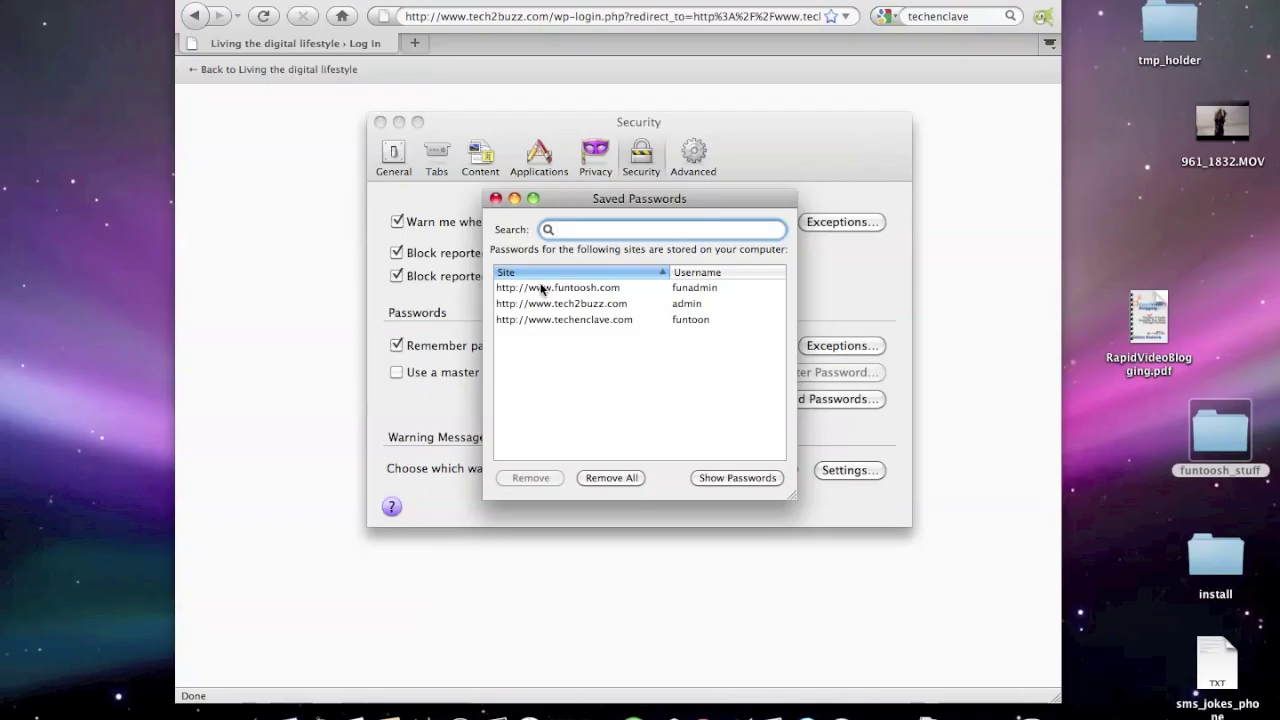
{"action": "left_click", "coordinate": [727, 479]}
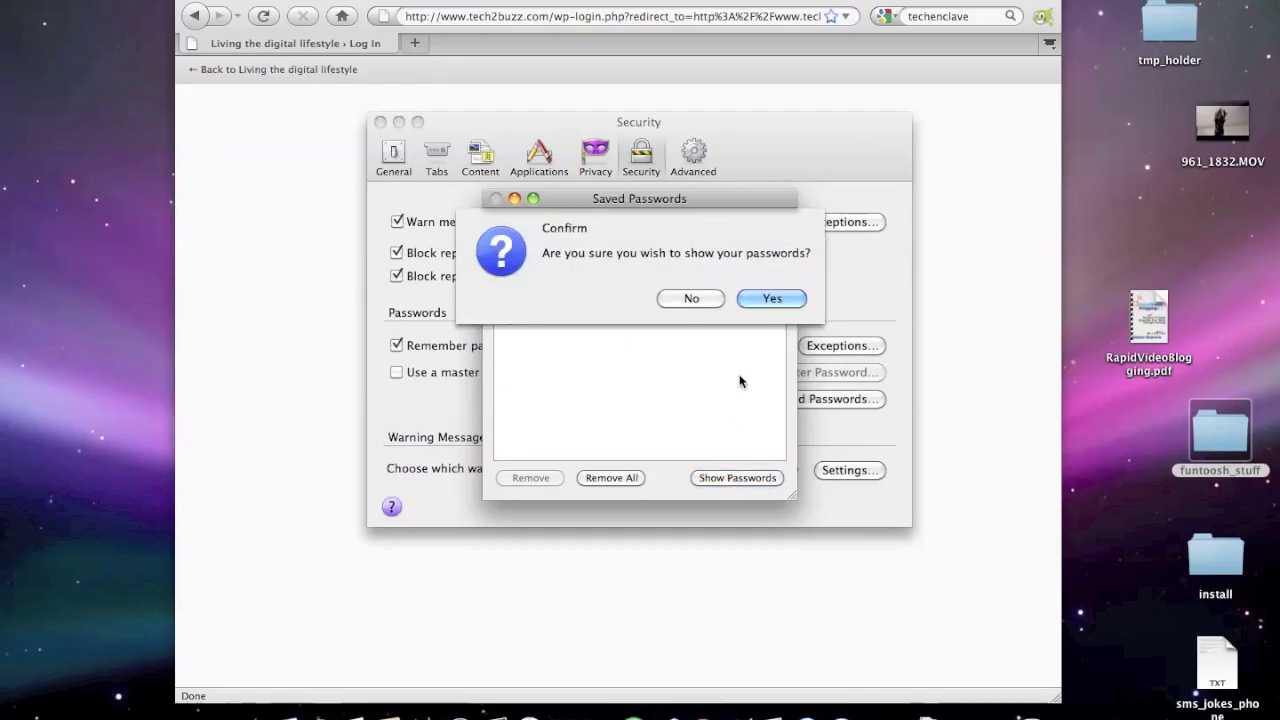
{"action": "left_click", "coordinate": [695, 299]}
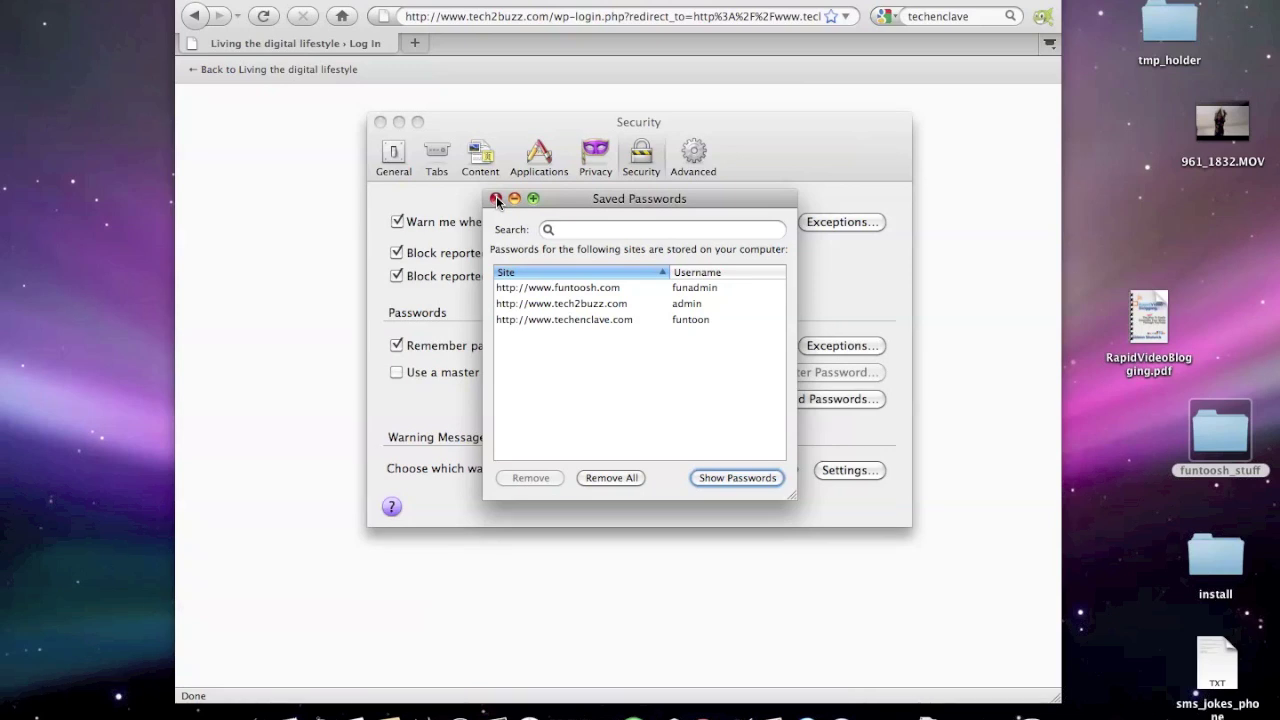
Step: Enable 'Use a master password', set and confirm the new master password, and dismiss the alerts
{"action": "left_click", "coordinate": [497, 199]}
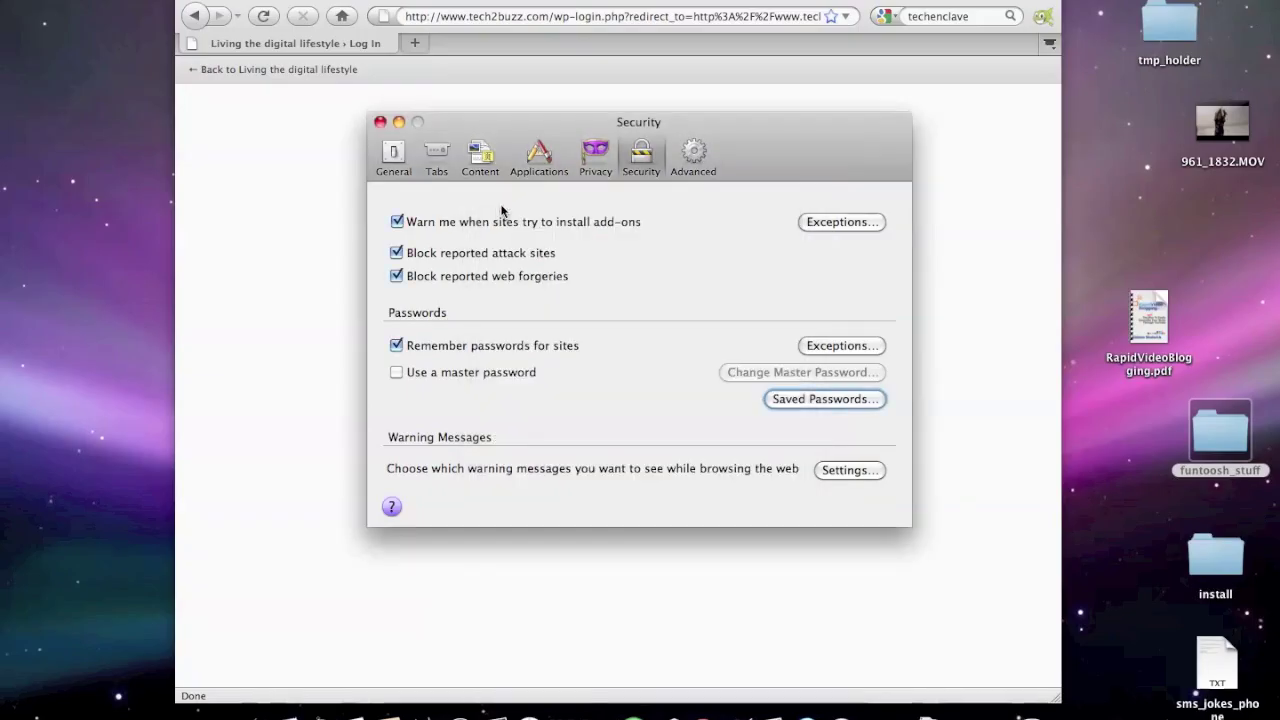
{"action": "left_click", "coordinate": [397, 373]}
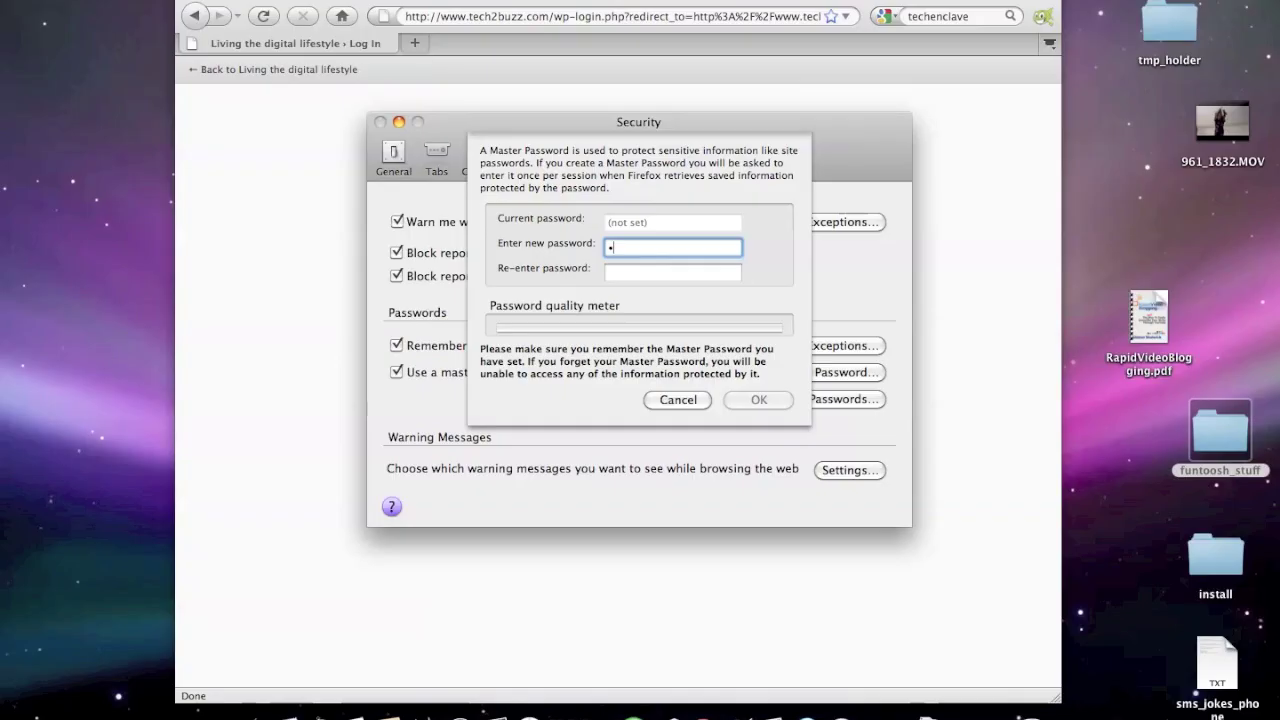
{"action": "type", "text": "password"}
{"action": "key", "text": "Tab"}
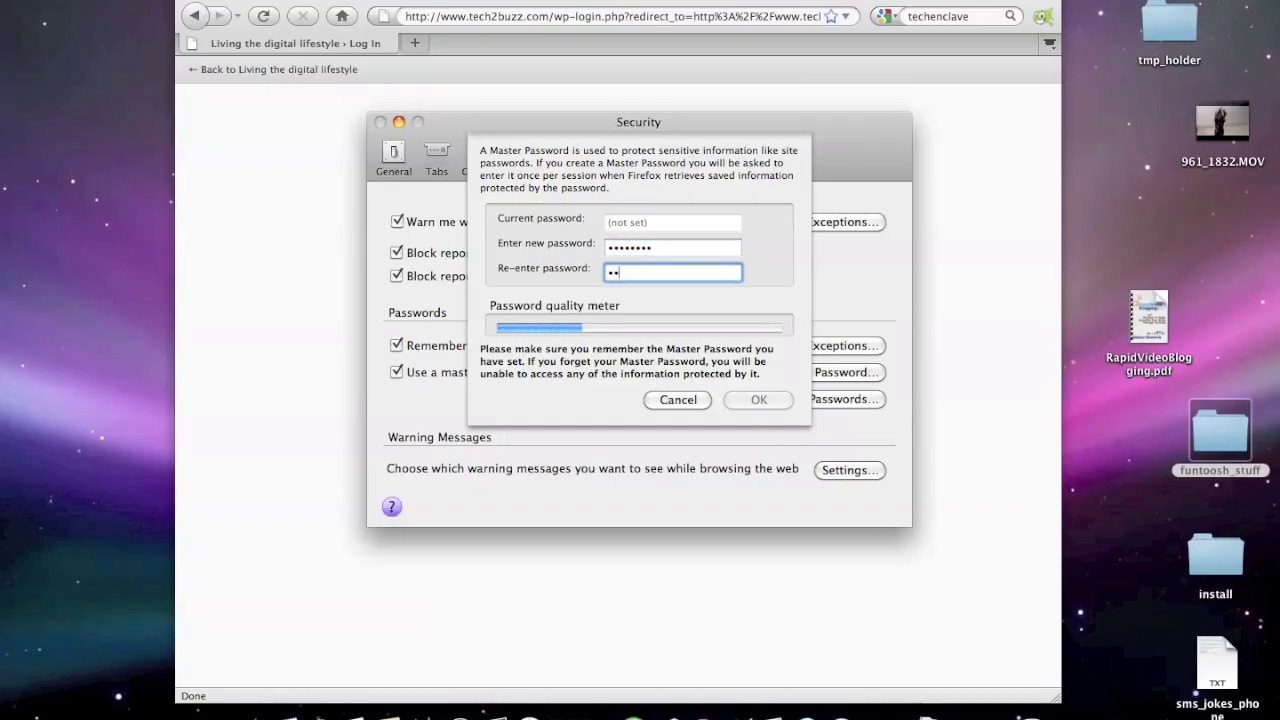
{"action": "type", "text": "rd"}
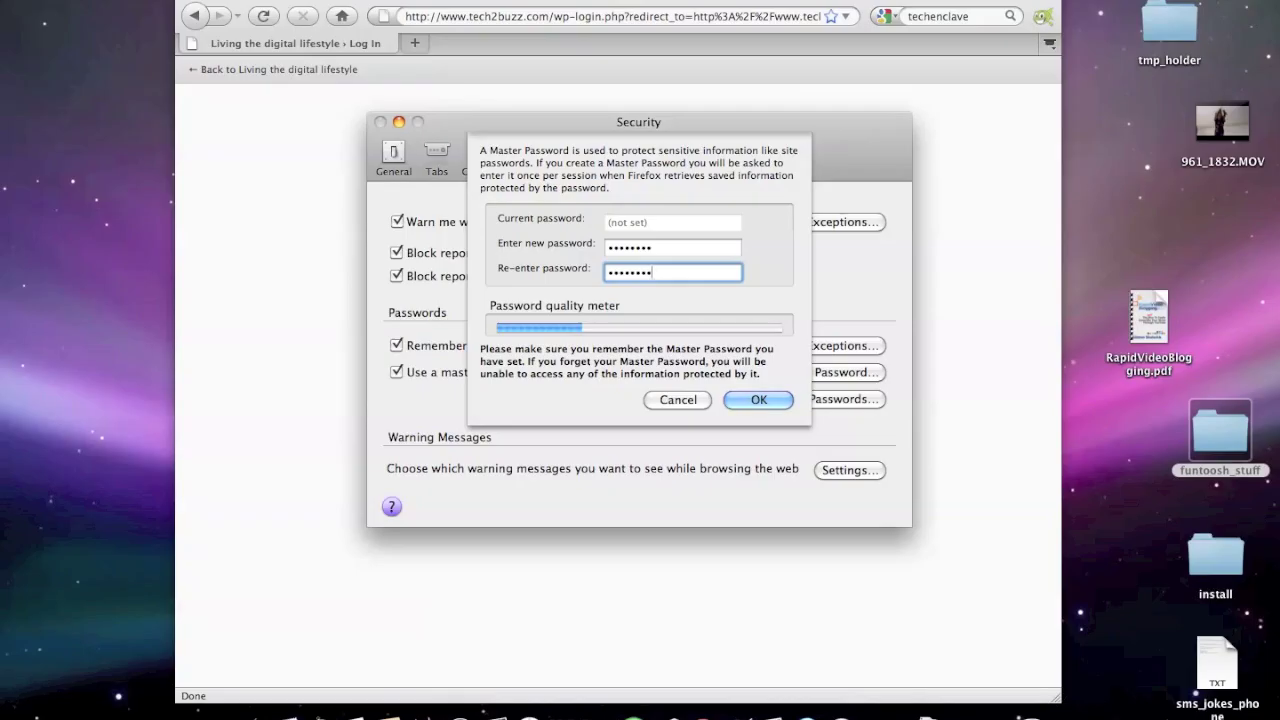
{"action": "left_click", "coordinate": [760, 400]}
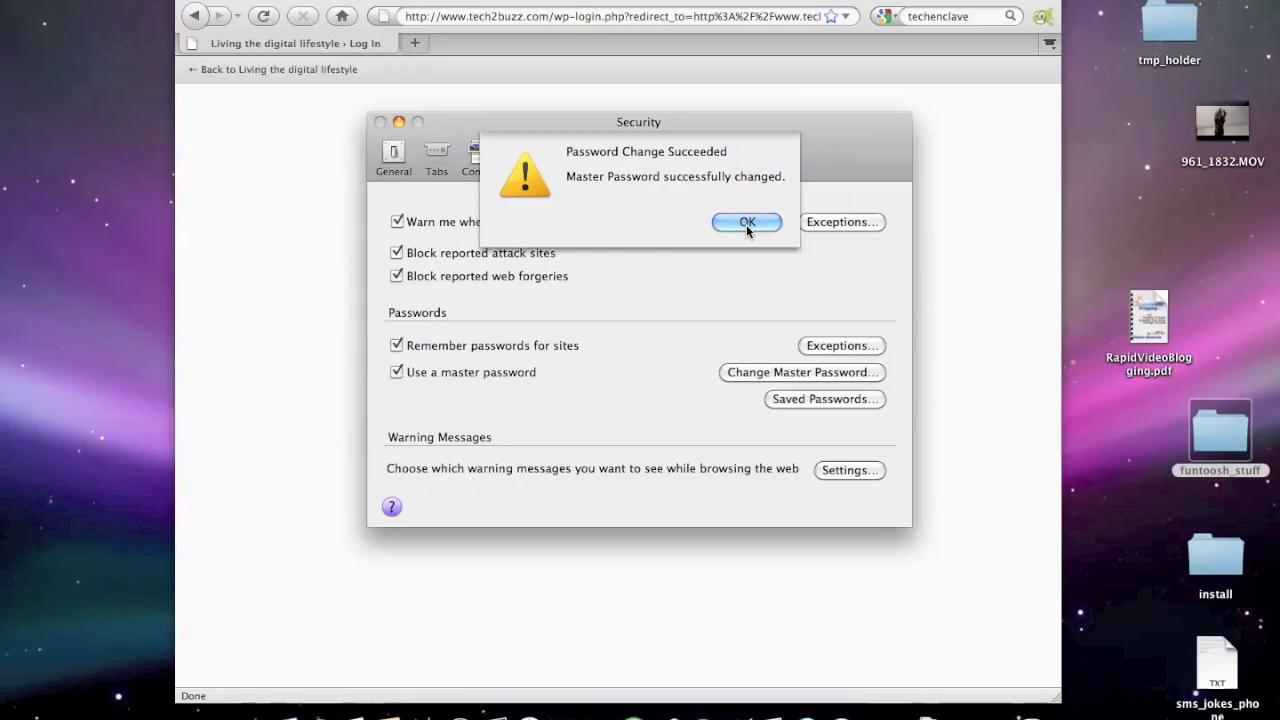
{"action": "left_click", "coordinate": [746, 222]}
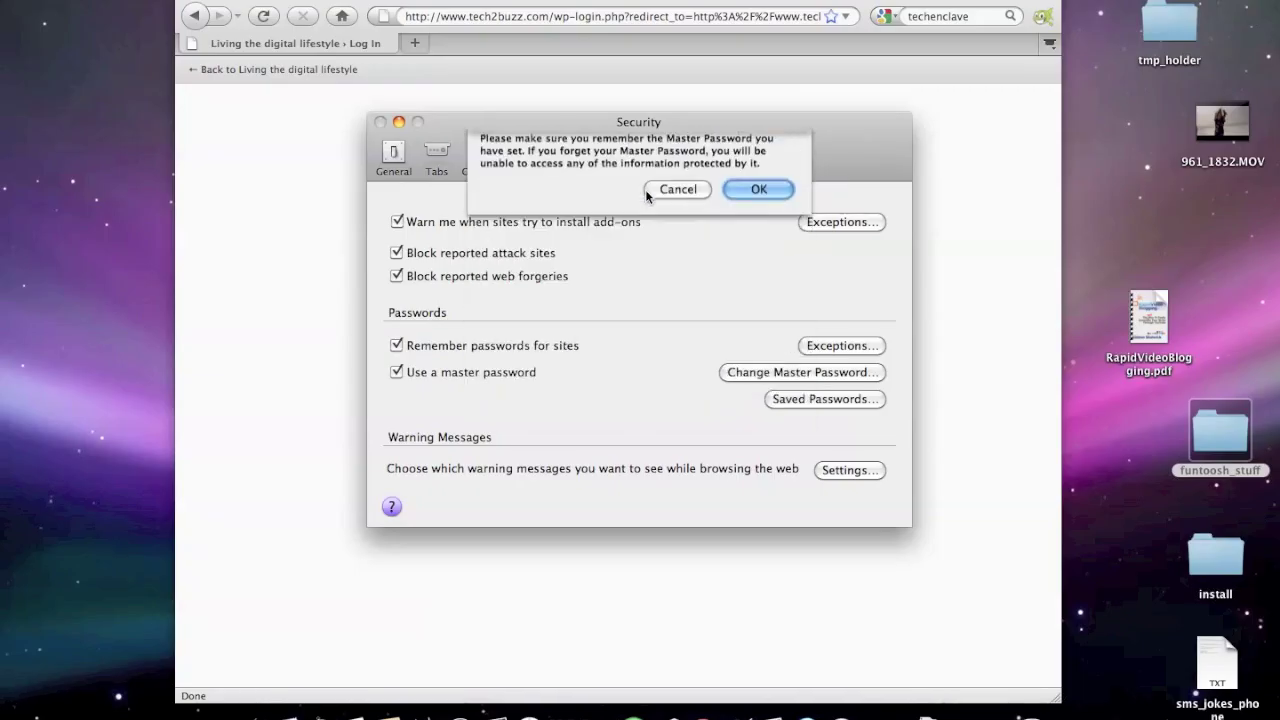
{"action": "left_click", "coordinate": [678, 189]}
Step: Quit Firefox with Cmd+Q and relaunch it from Spotlight by searching 'fire'
{"action": "key", "text": "super+q"}
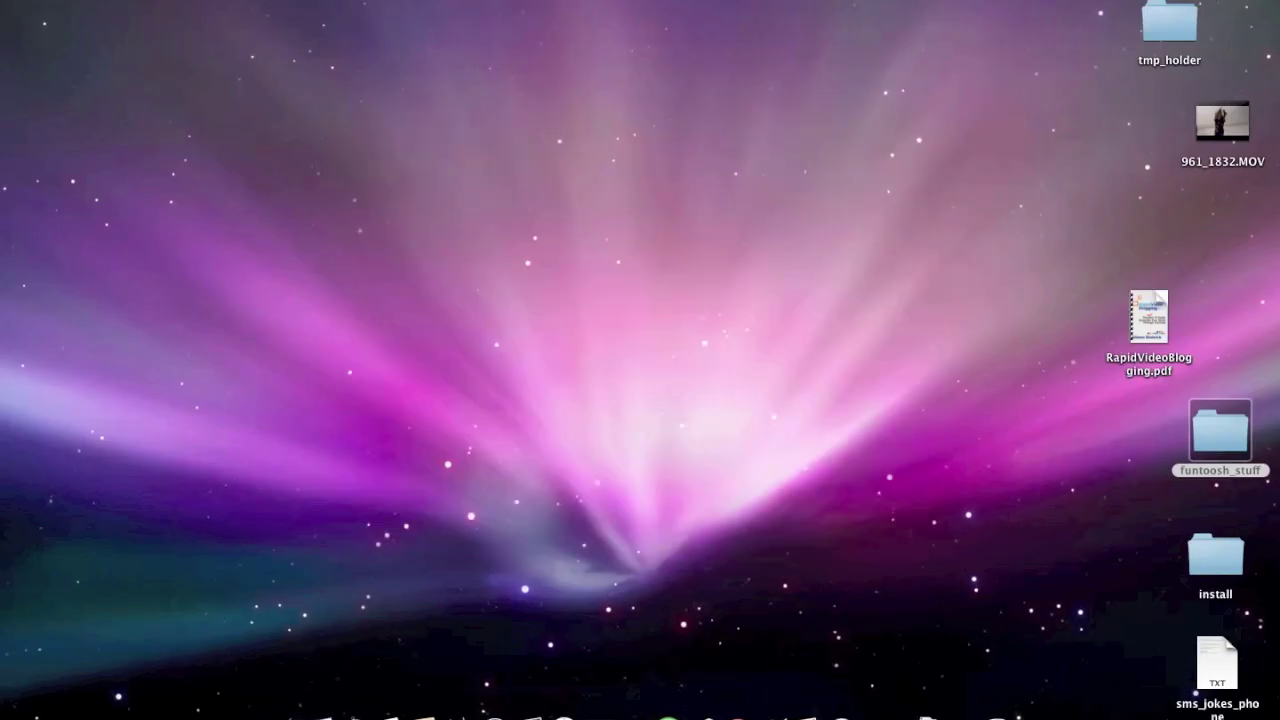
{"action": "key", "text": "super+space"}
{"action": "type", "text": "fire"}
{"action": "key", "text": "Return"}
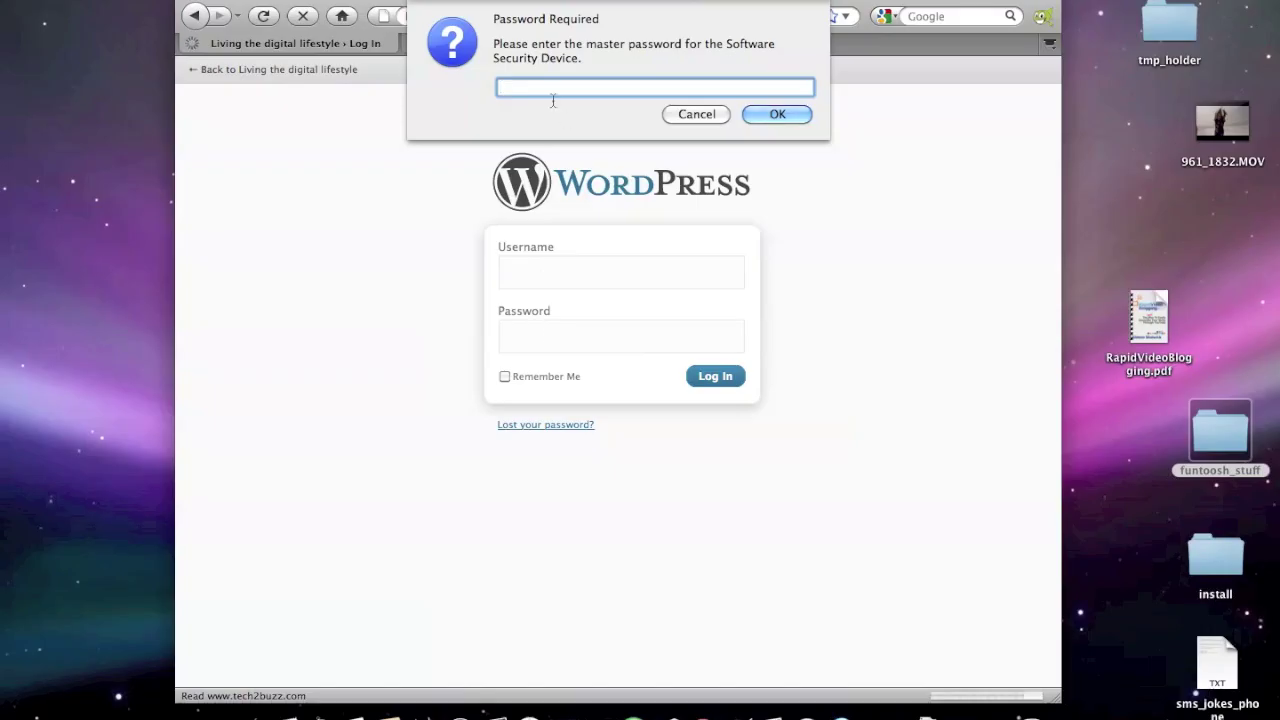
Step: Enter the master password in both Password Required prompts to unlock the saved login
{"action": "key", "text": "Return"}
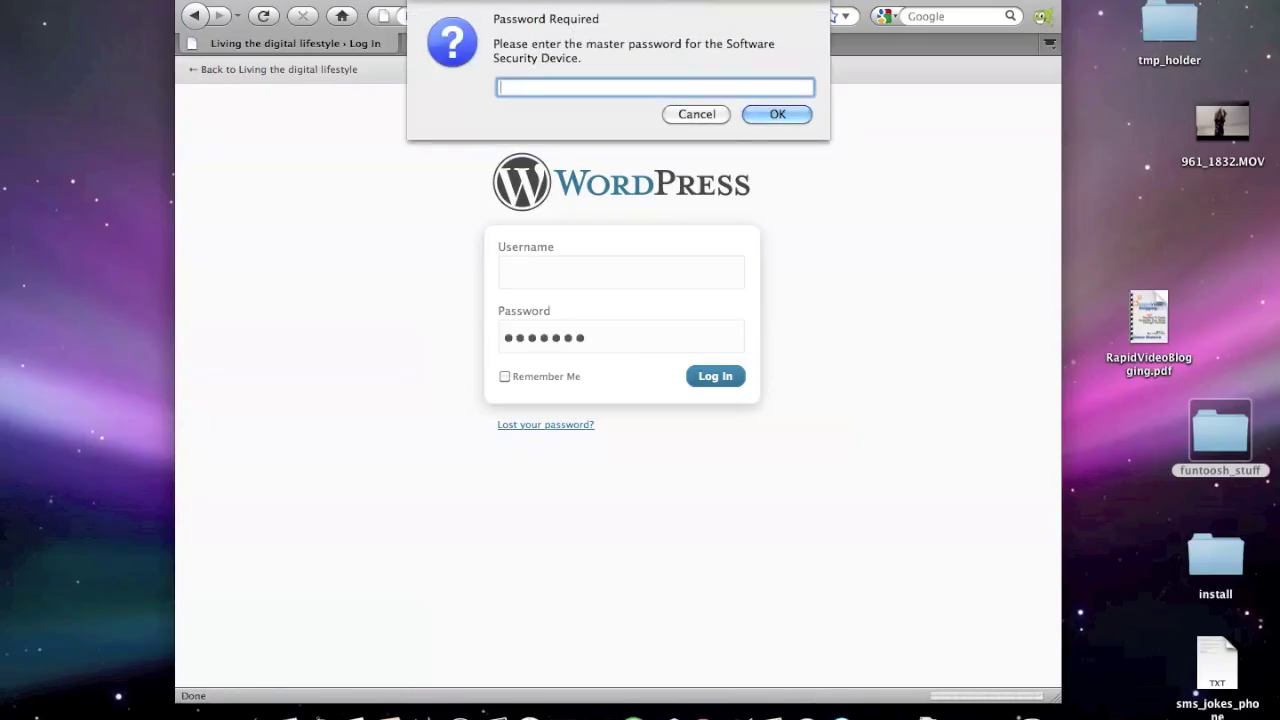
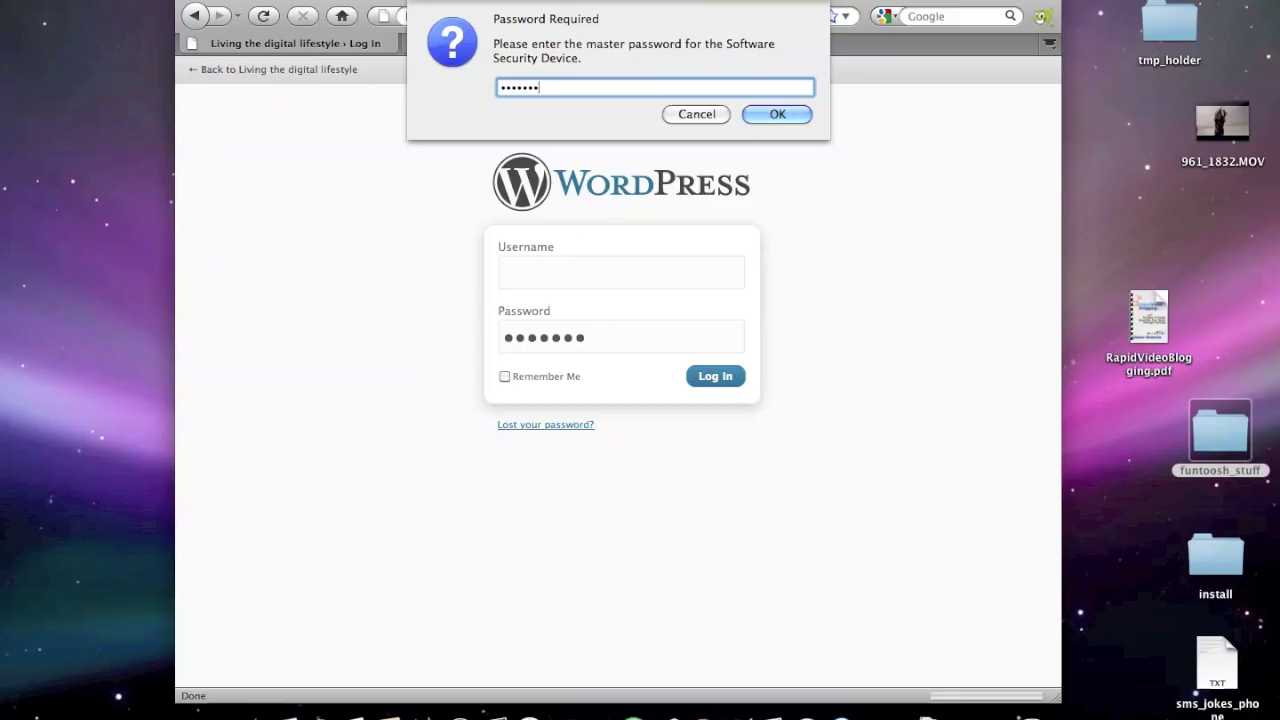
{"action": "key", "text": "Return"}
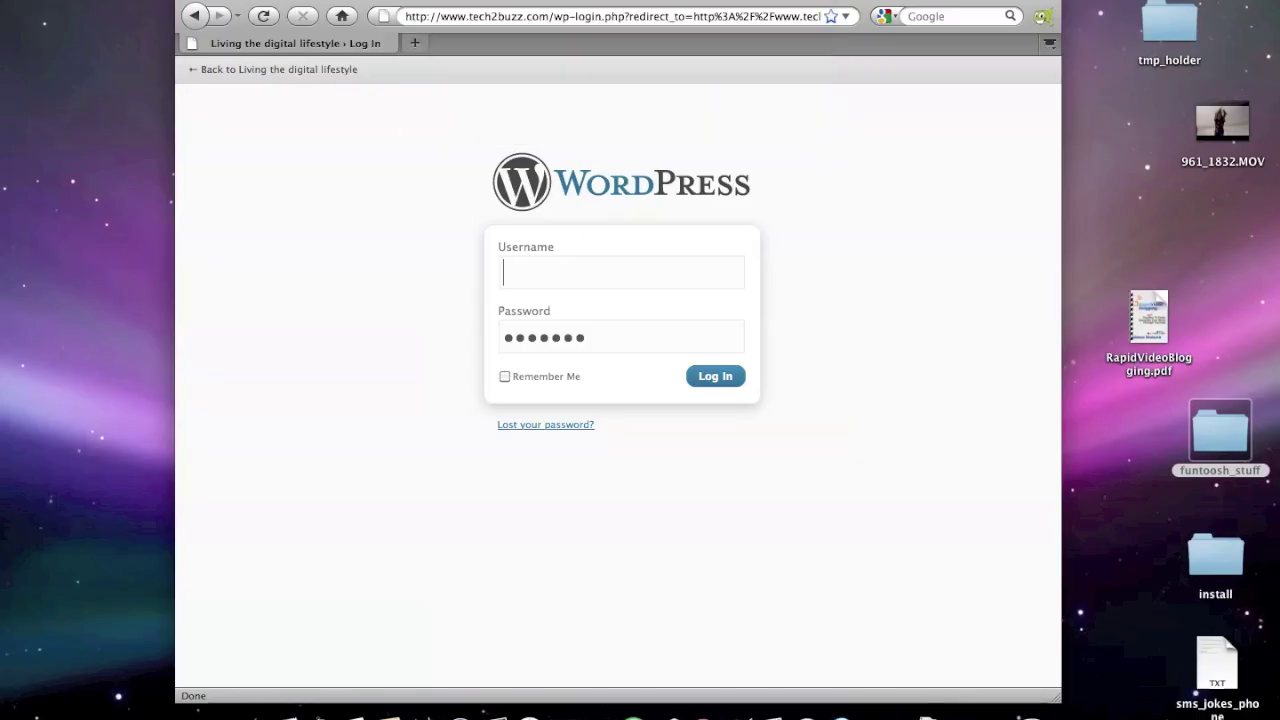